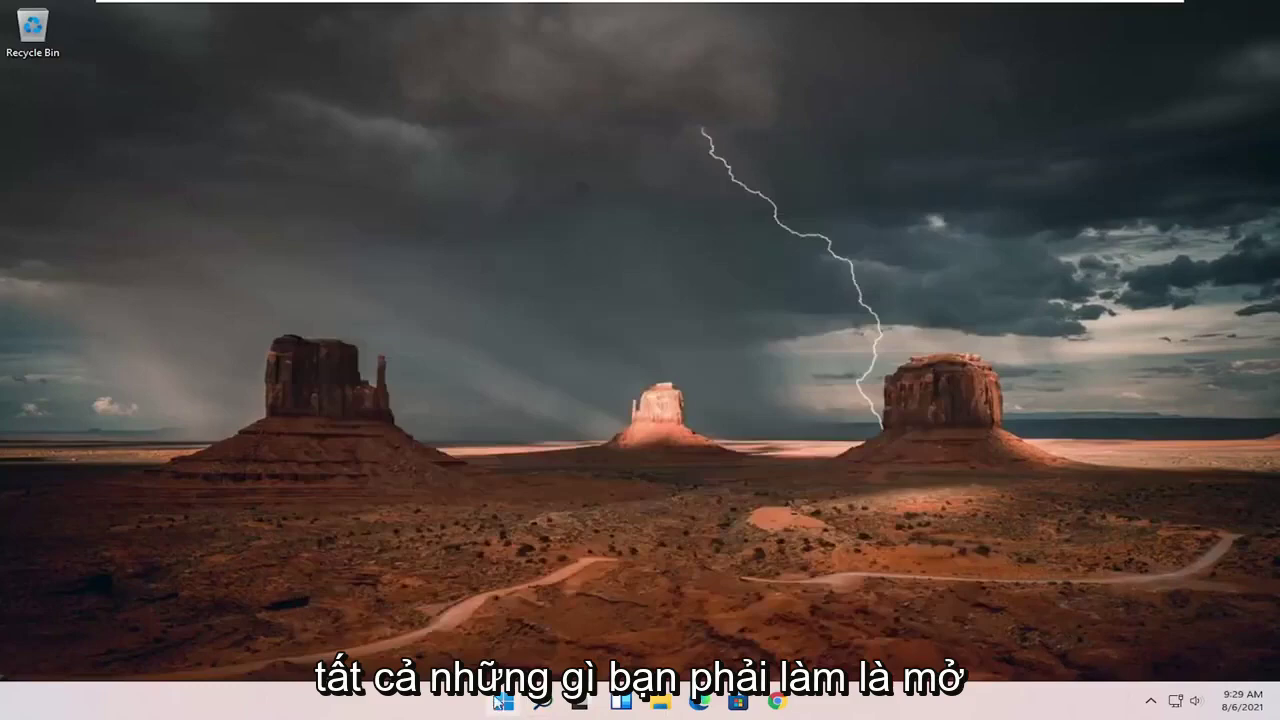
Search for 'settings' in Windows Search and launch the Settings app
left_click(545, 701)
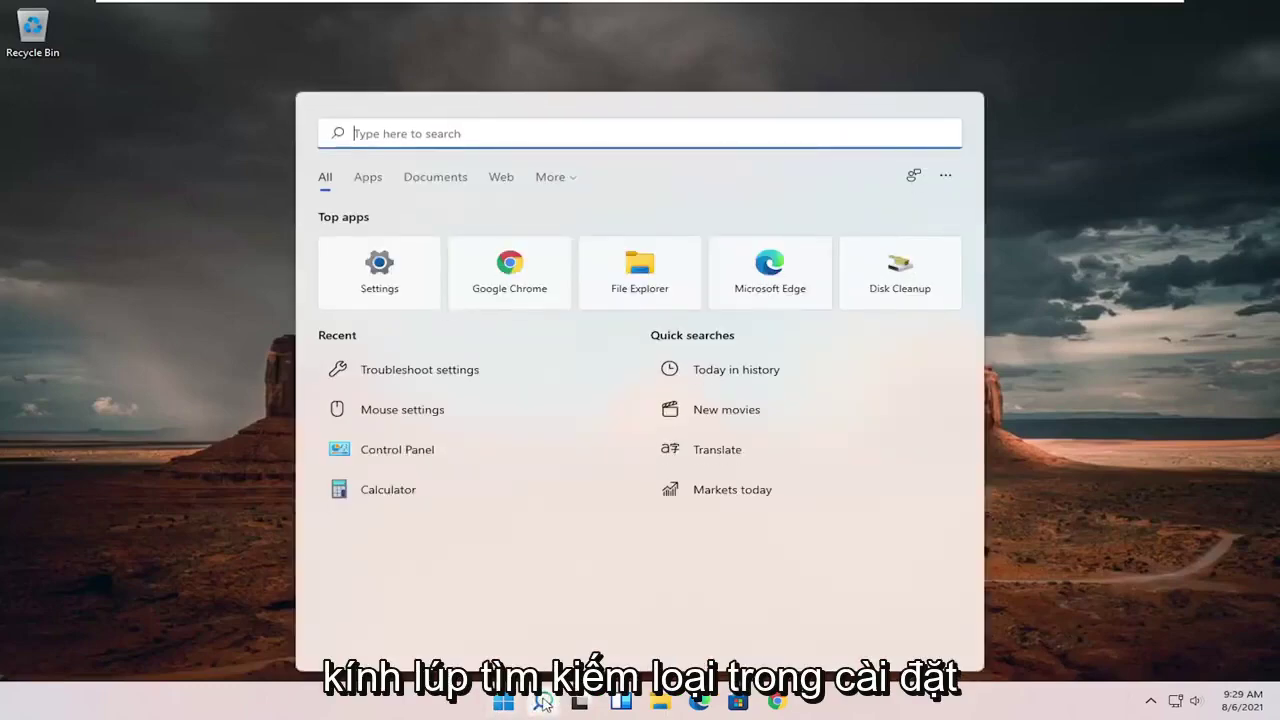
type("settings")
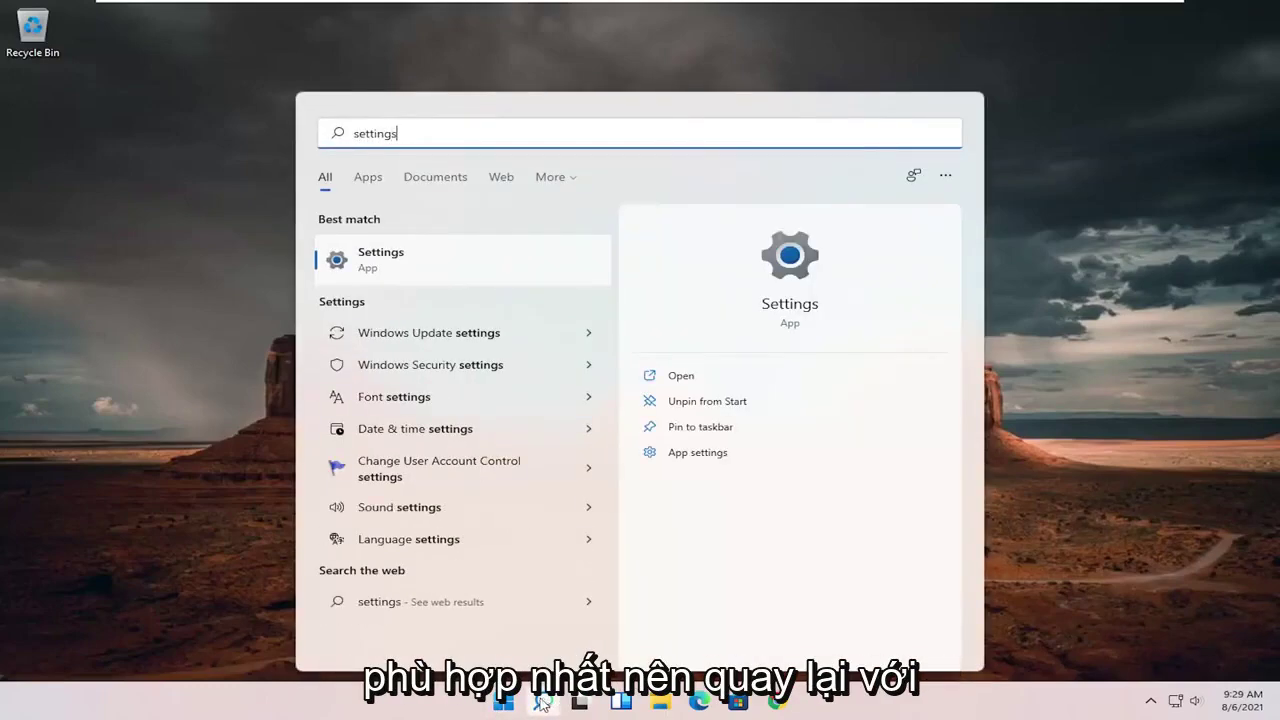
left_click(407, 261)
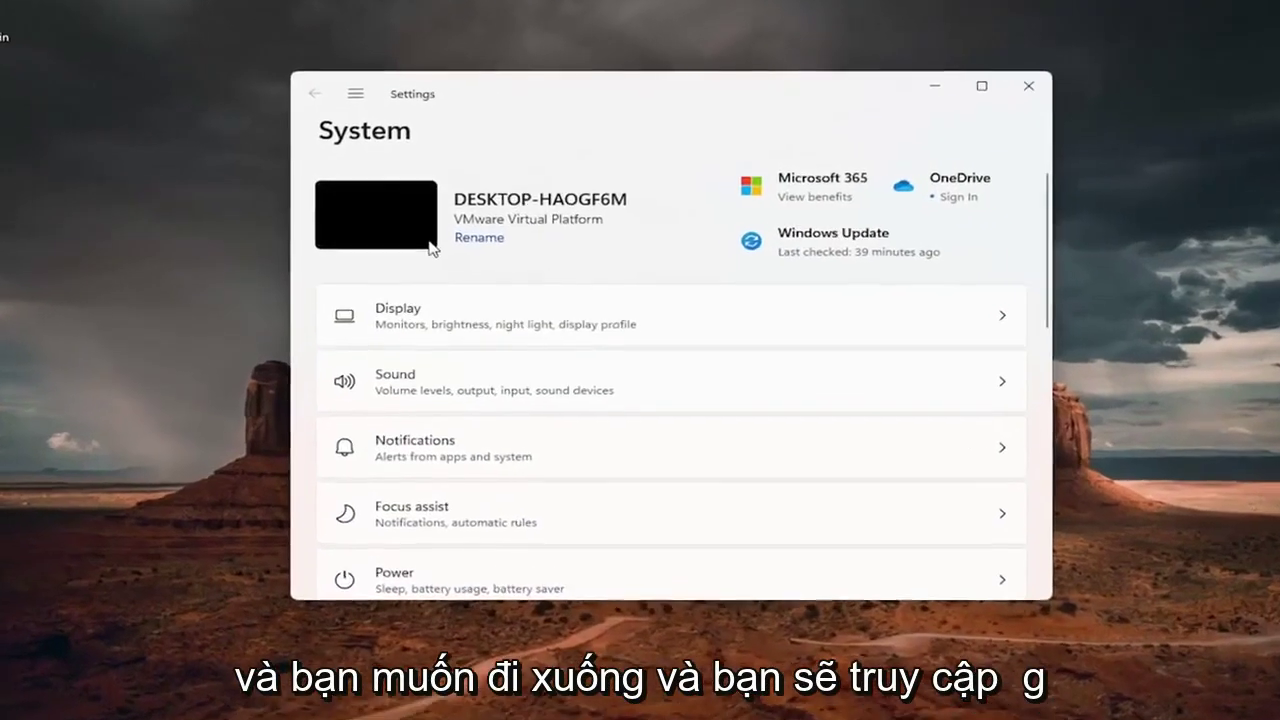
Go to Network & internet and open Advanced network settings to list the adapters
scroll(425, 232, "down", 1)
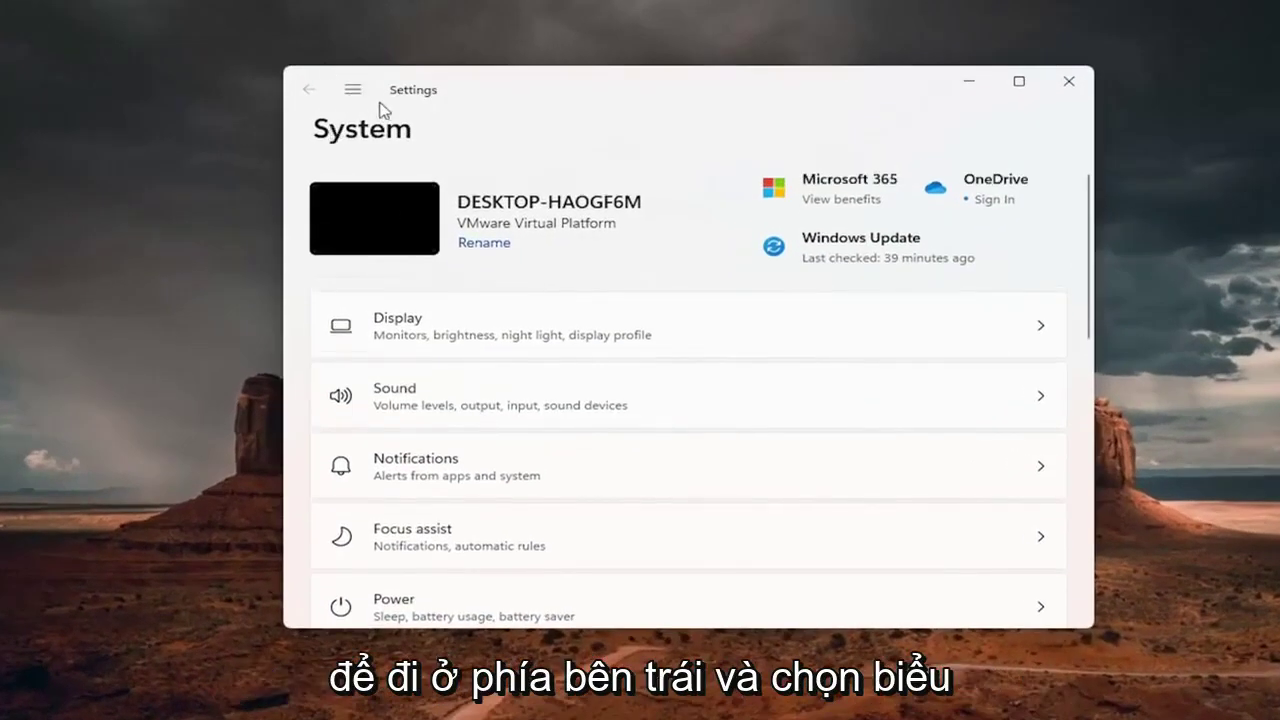
left_click(353, 91)
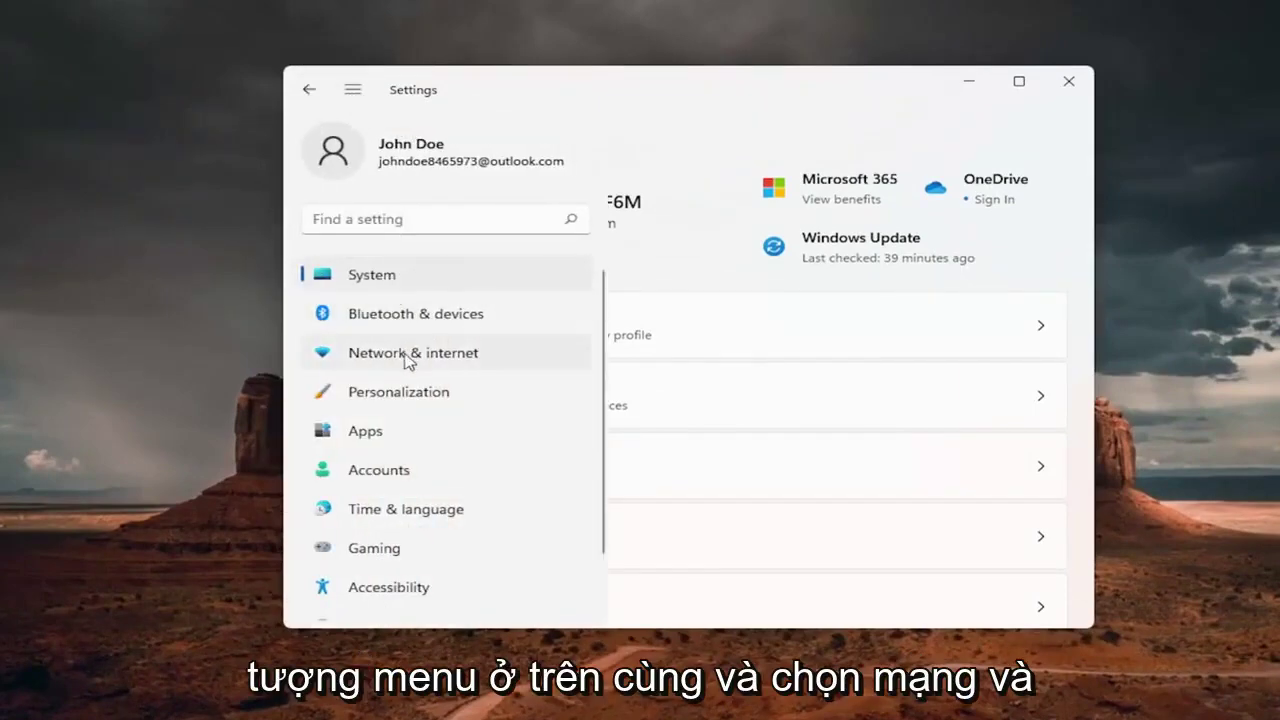
left_click(463, 358)
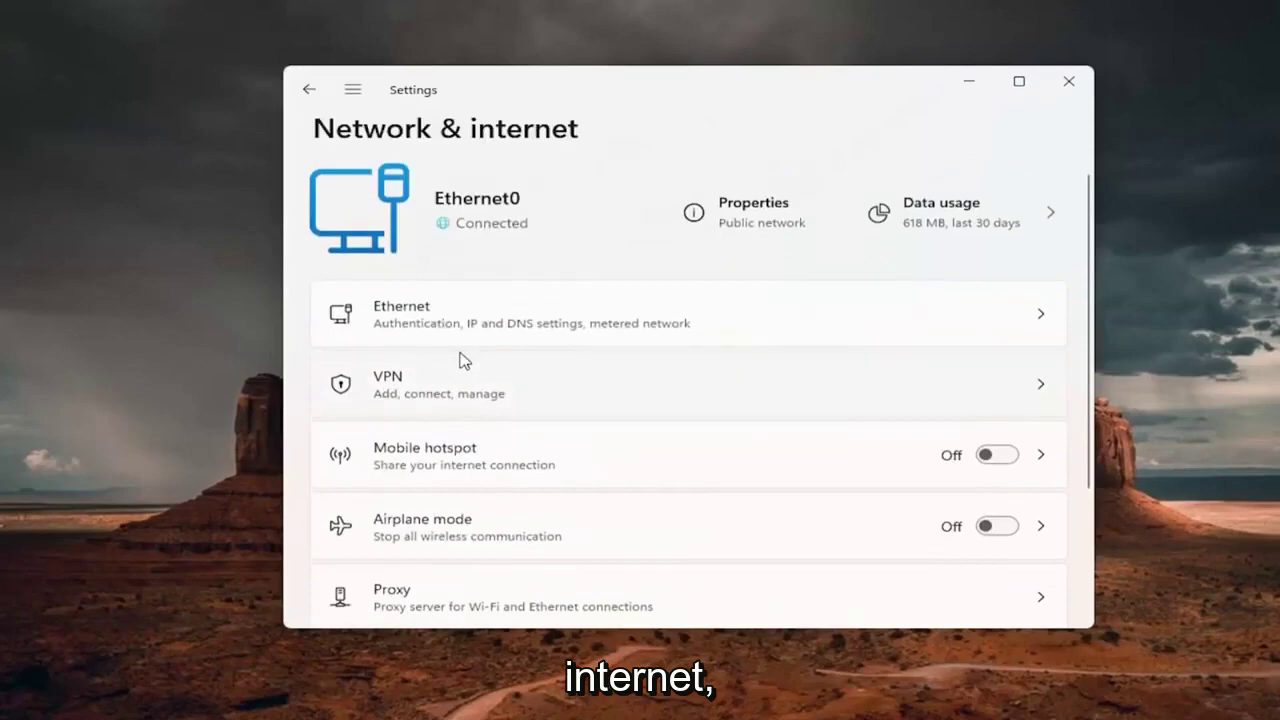
scroll(463, 358, "down", 3)
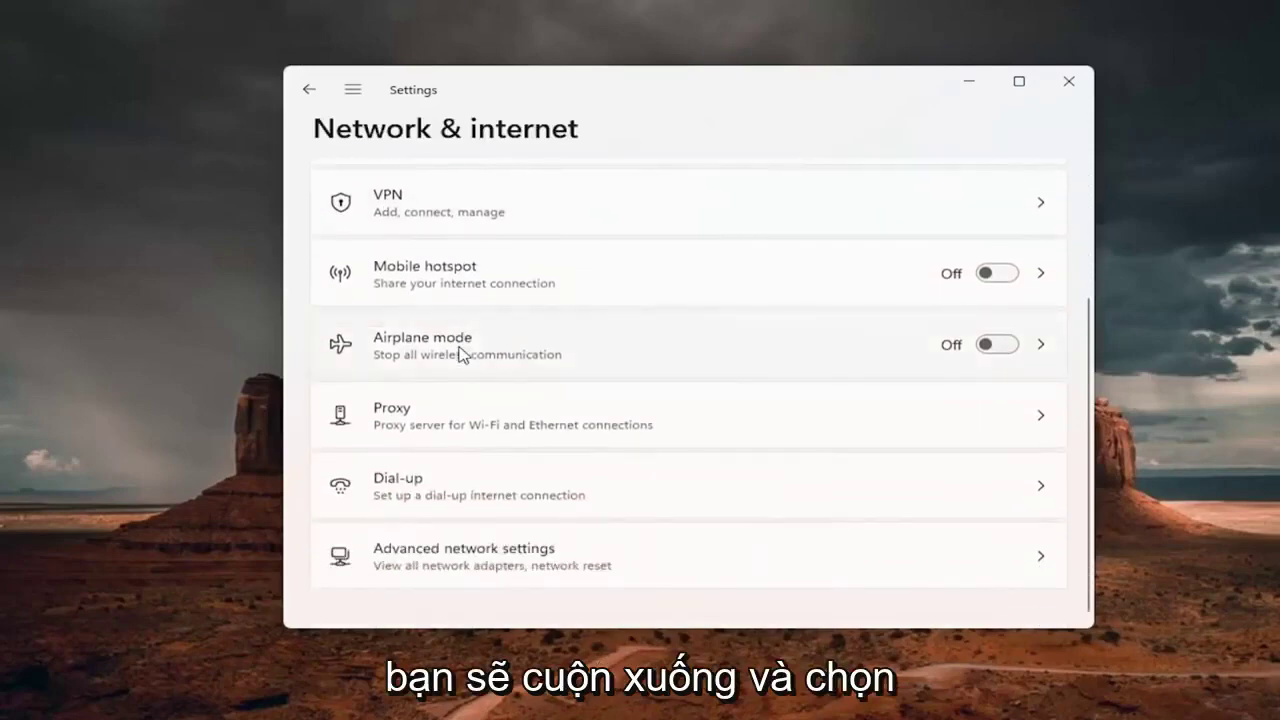
left_click(551, 560)
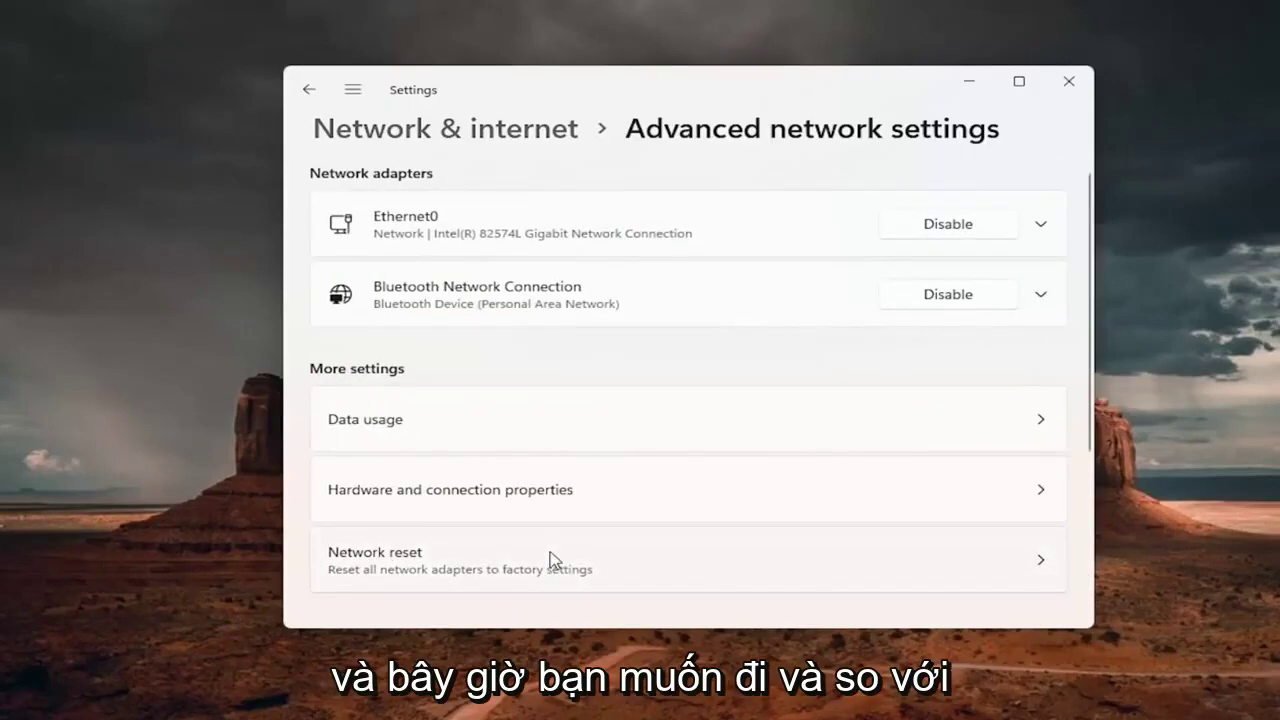
scroll(500, 556, "down", 1)
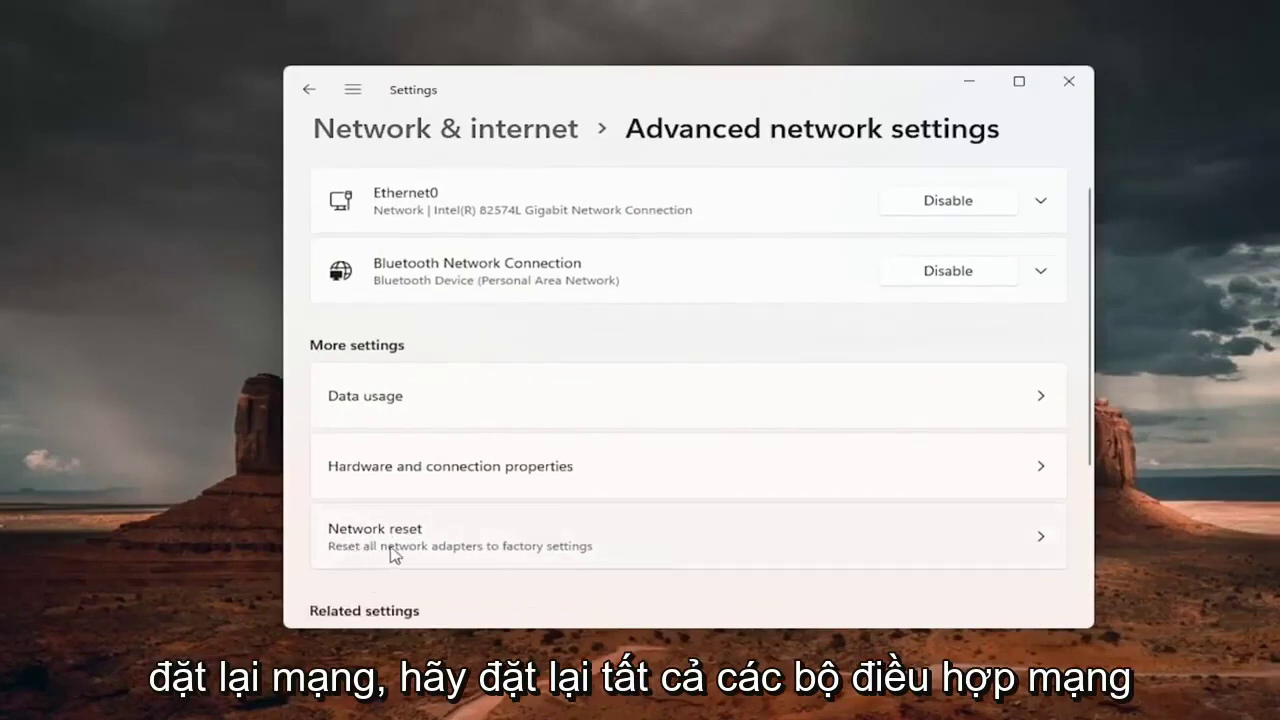
Run Network reset, confirm it, dismiss the sign-out notice, and close Settings
left_click(562, 544)
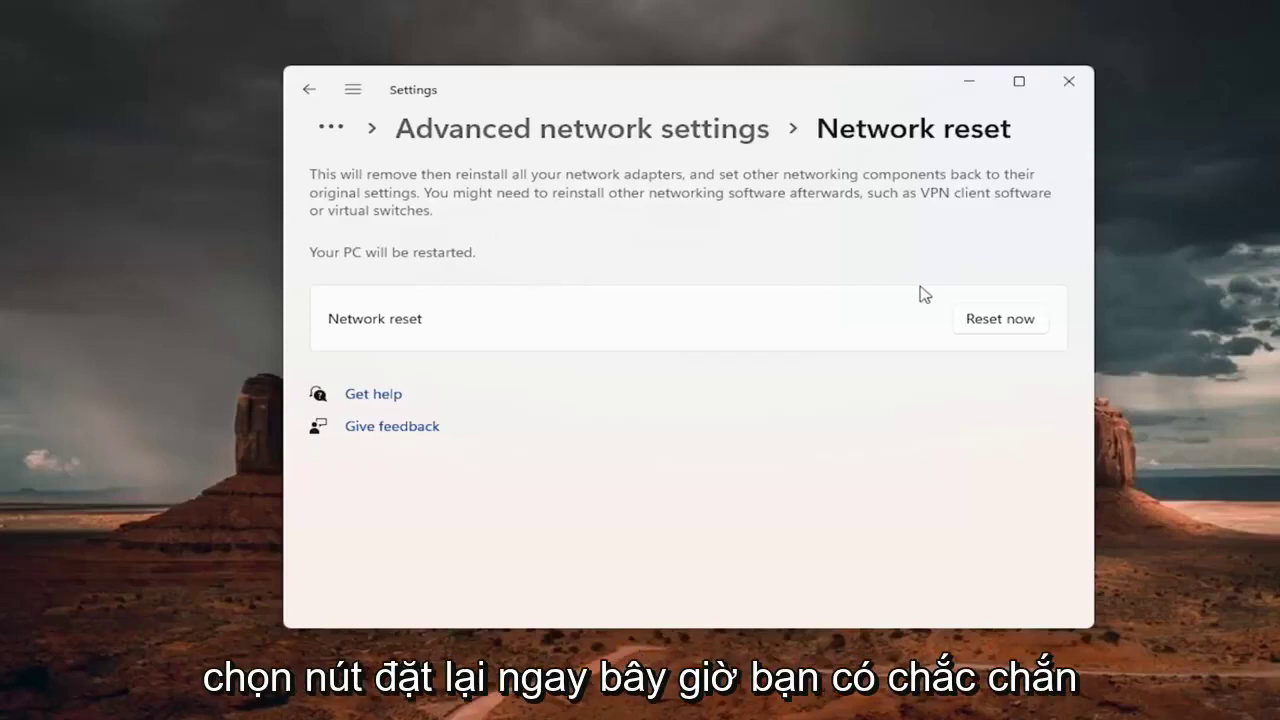
left_click(1011, 326)
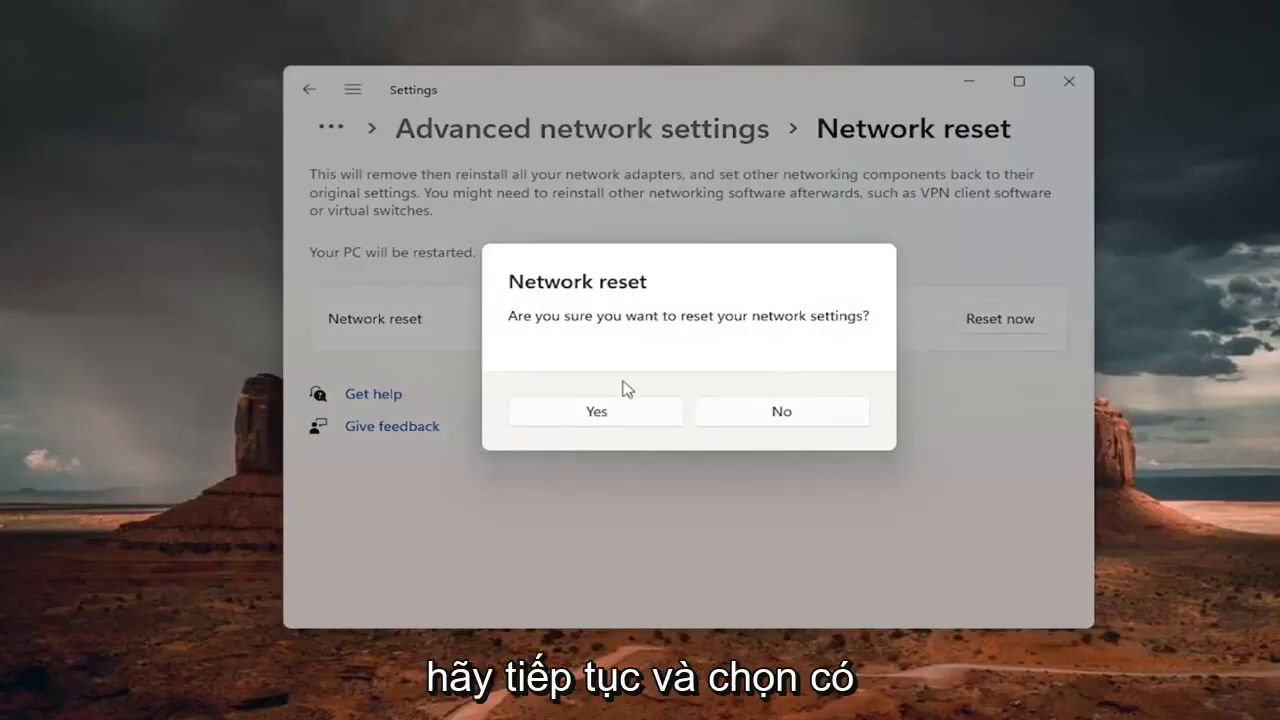
left_click(592, 418)
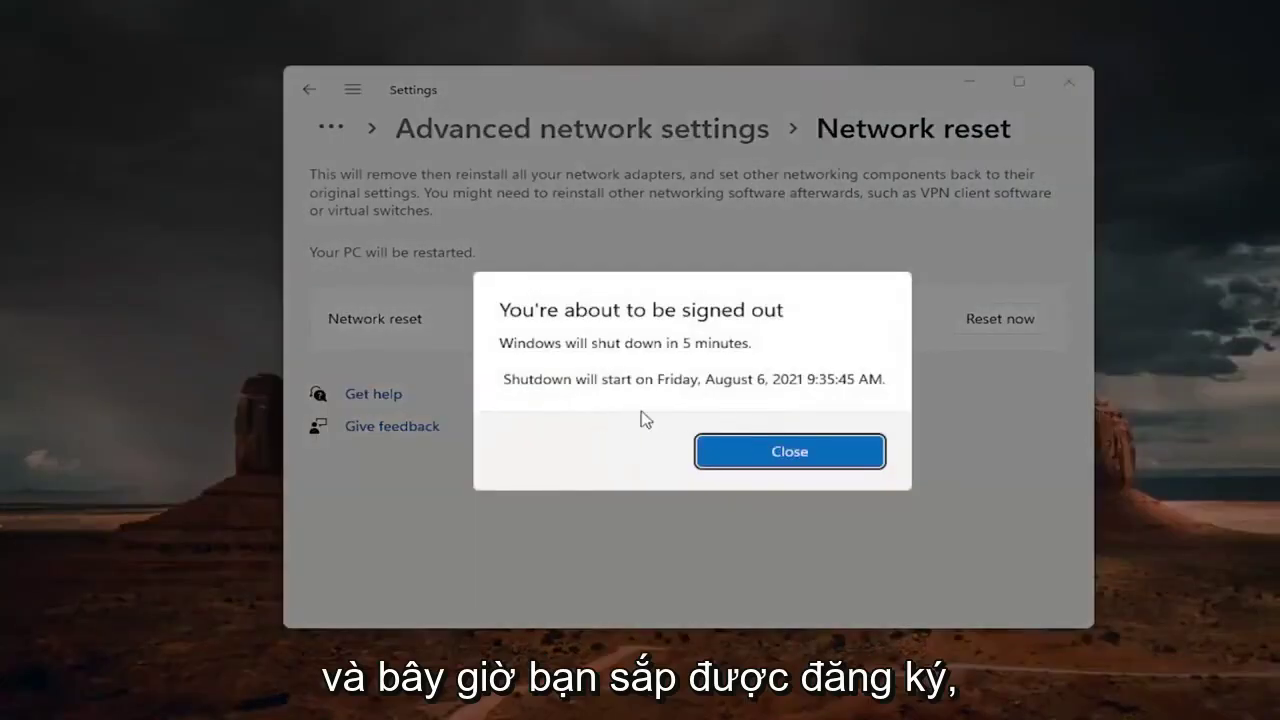
left_click(762, 450)
left_click(1069, 83)
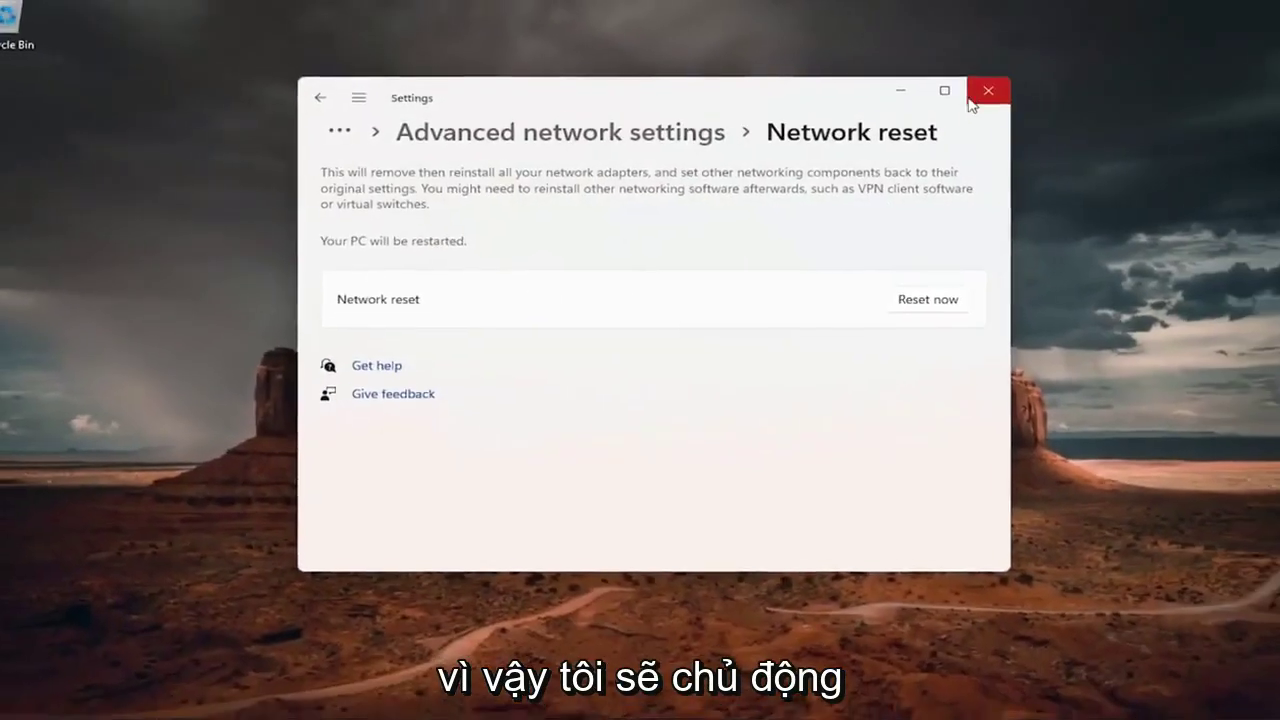
Restart the computer from the Start button's right-click menu
right_click(503, 701)
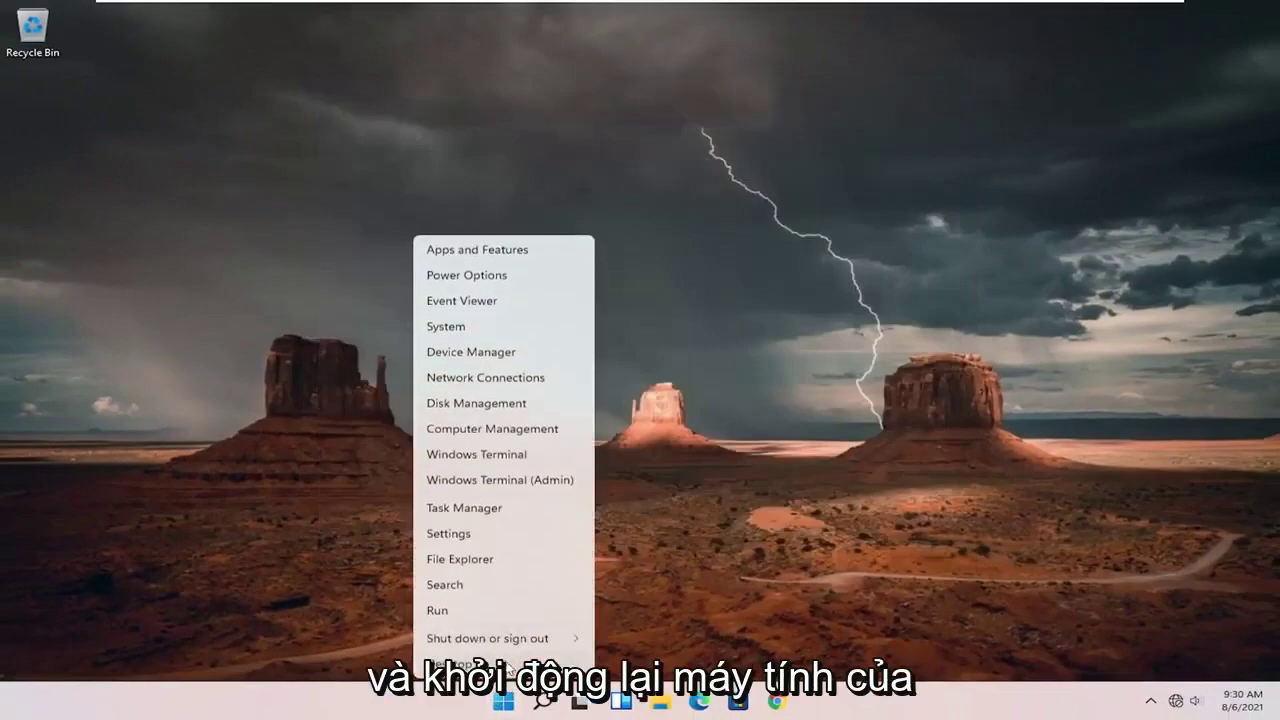
mouse_move(510, 643)
left_click(624, 665)
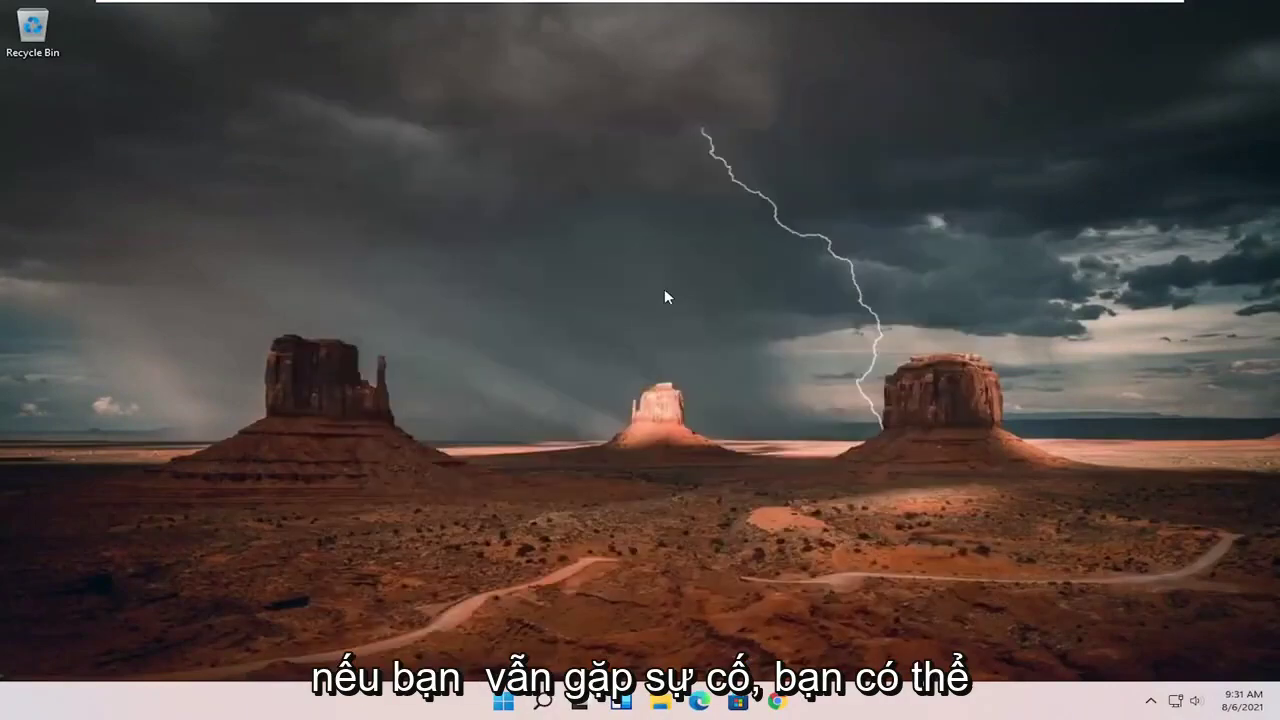
Open Control Panel by searching for 'control panel'
left_click(542, 699)
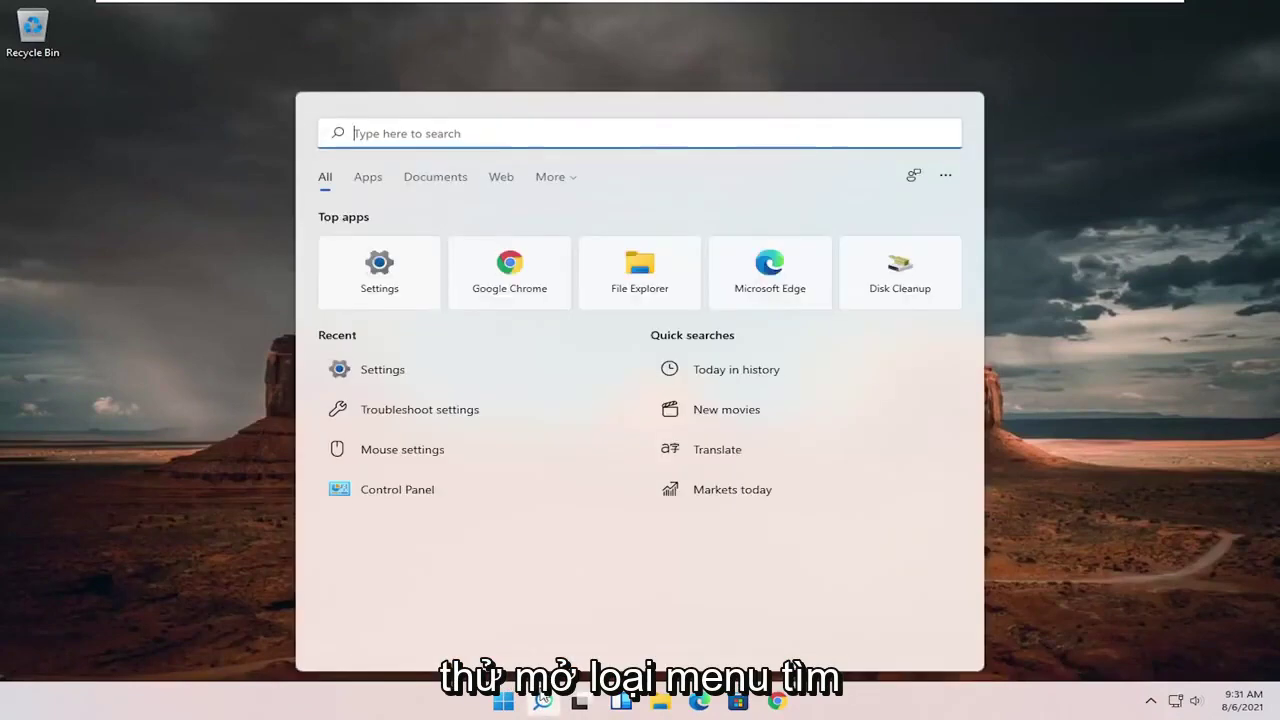
type("control p")
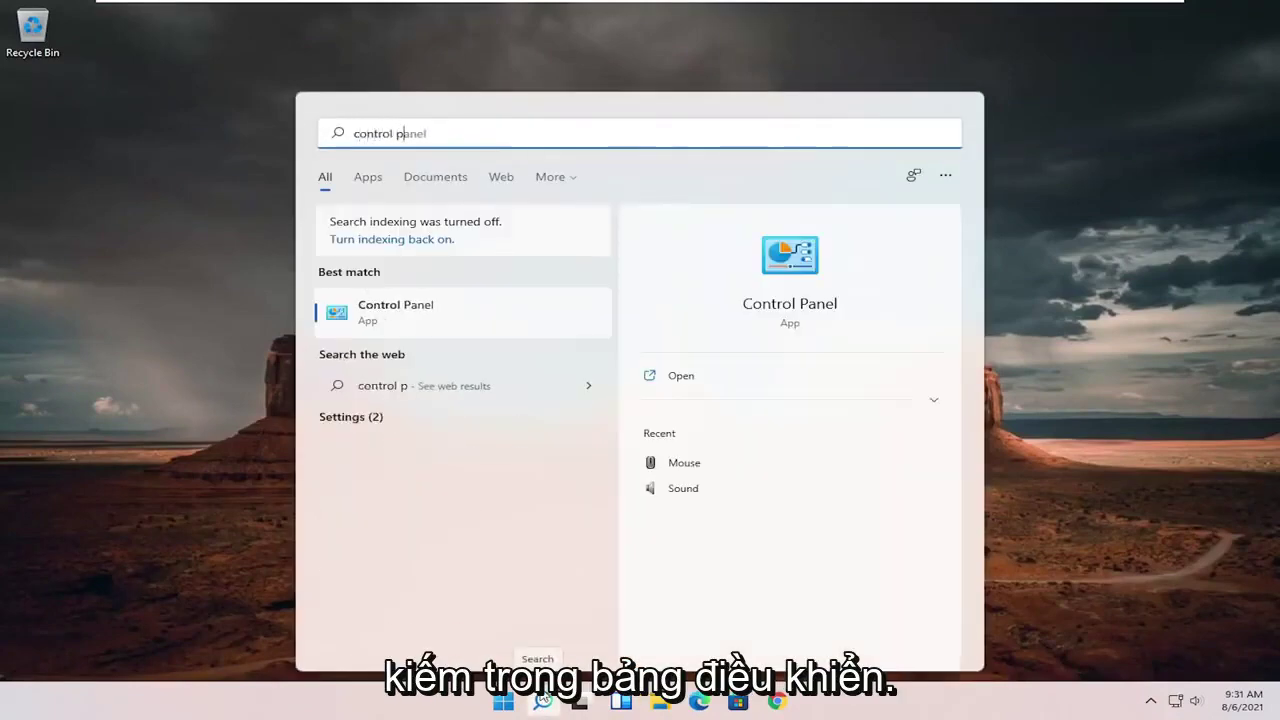
type("anel")
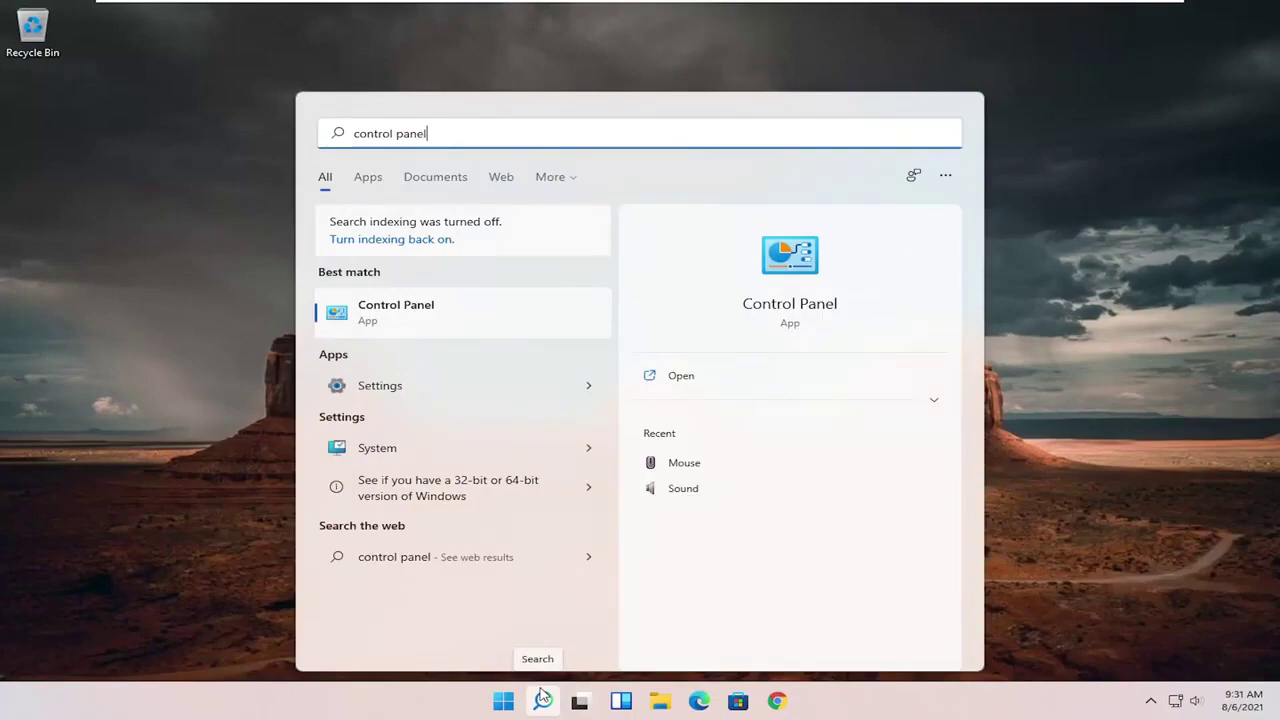
left_click(476, 312)
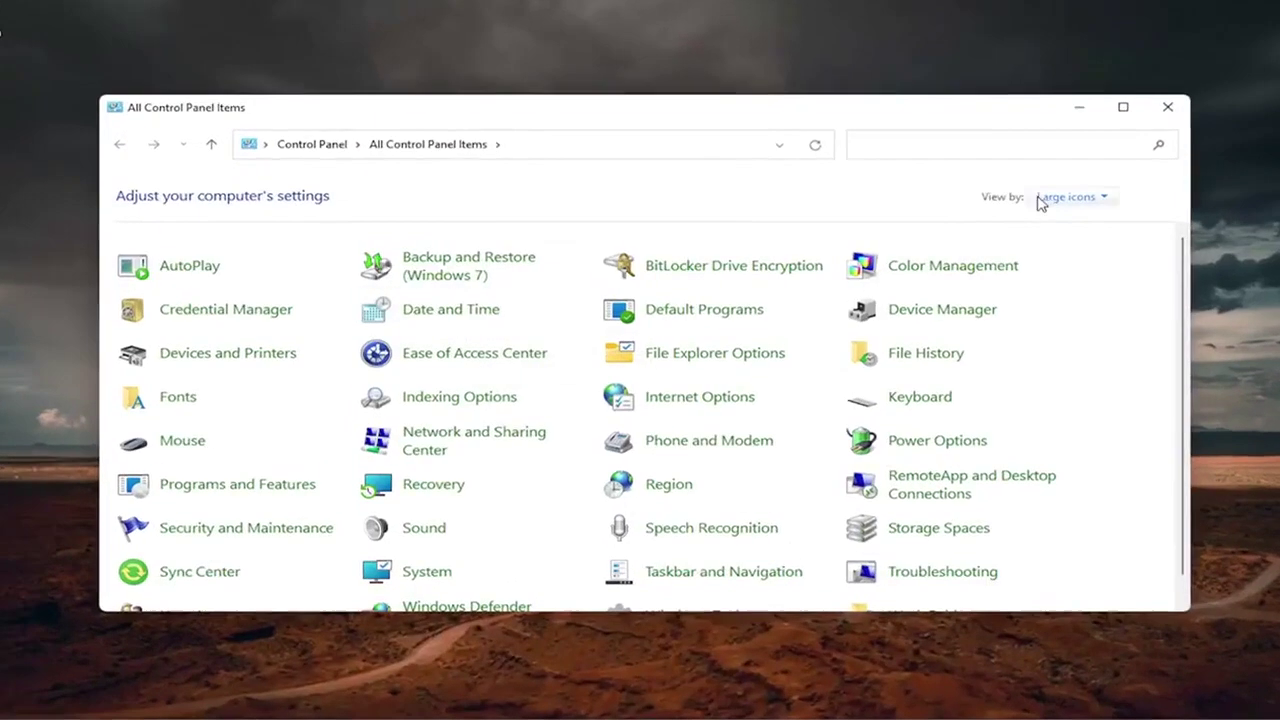
Switch Control Panel to Large icons and open Network and Sharing Center
left_click(1035, 203)
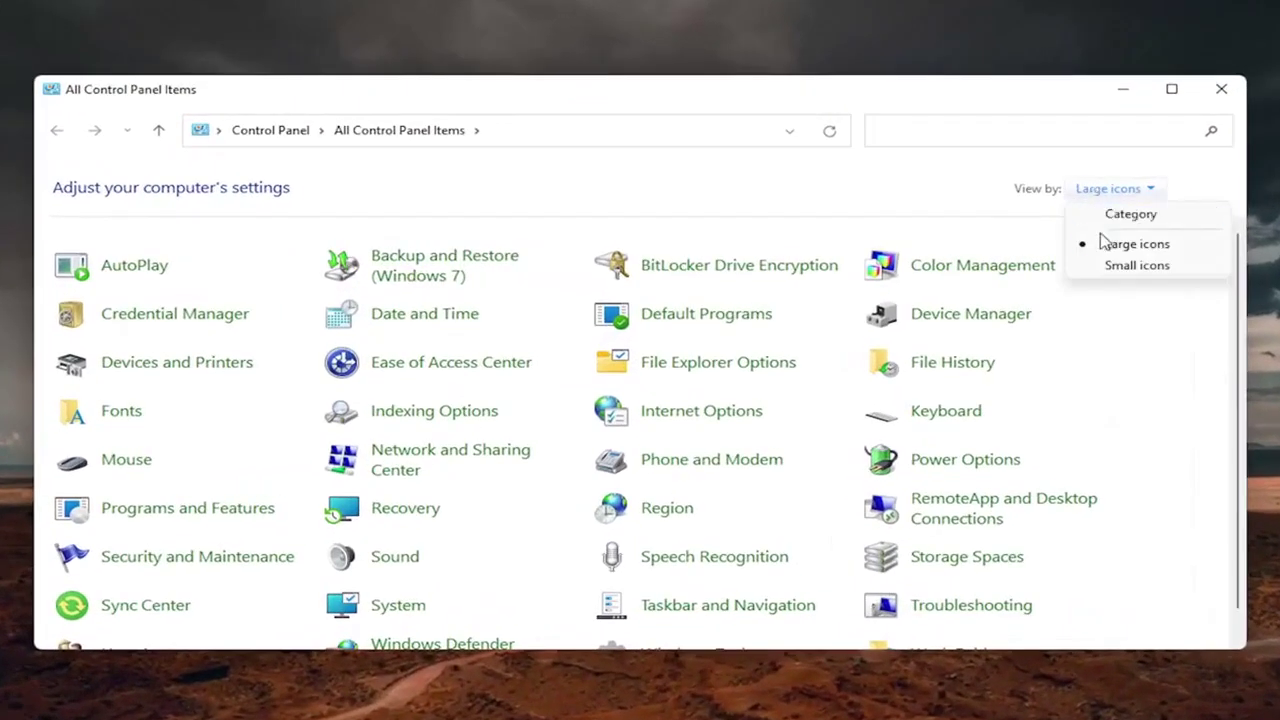
left_click(1104, 245)
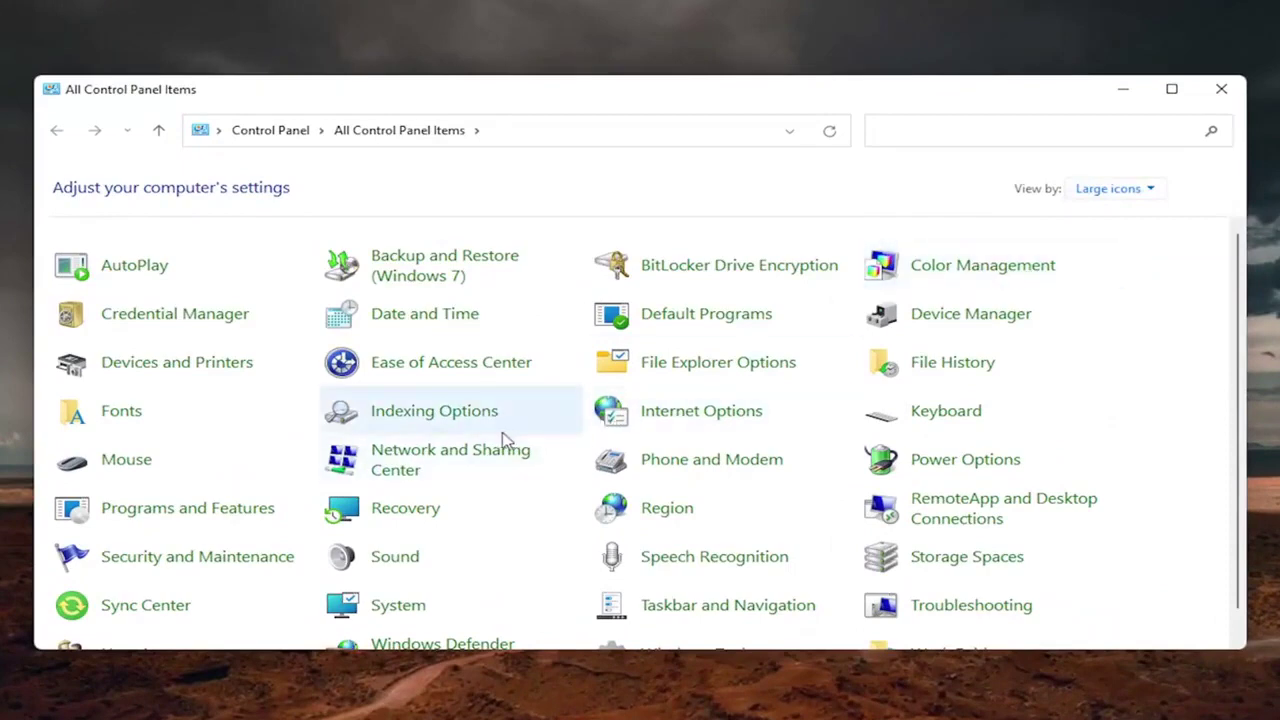
left_click(441, 457)
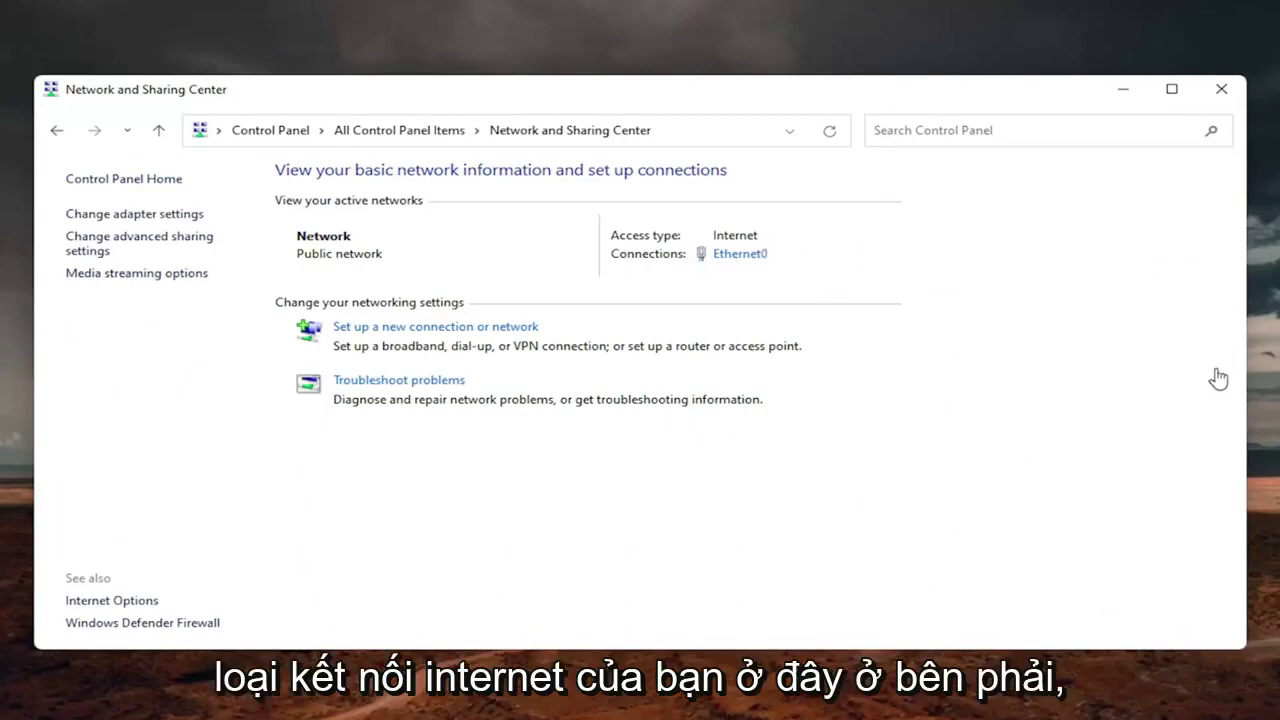
Open the Internet Protocol Version 4 (TCP/IPv4) properties from Ethernet0's Properties window
left_click(746, 258)
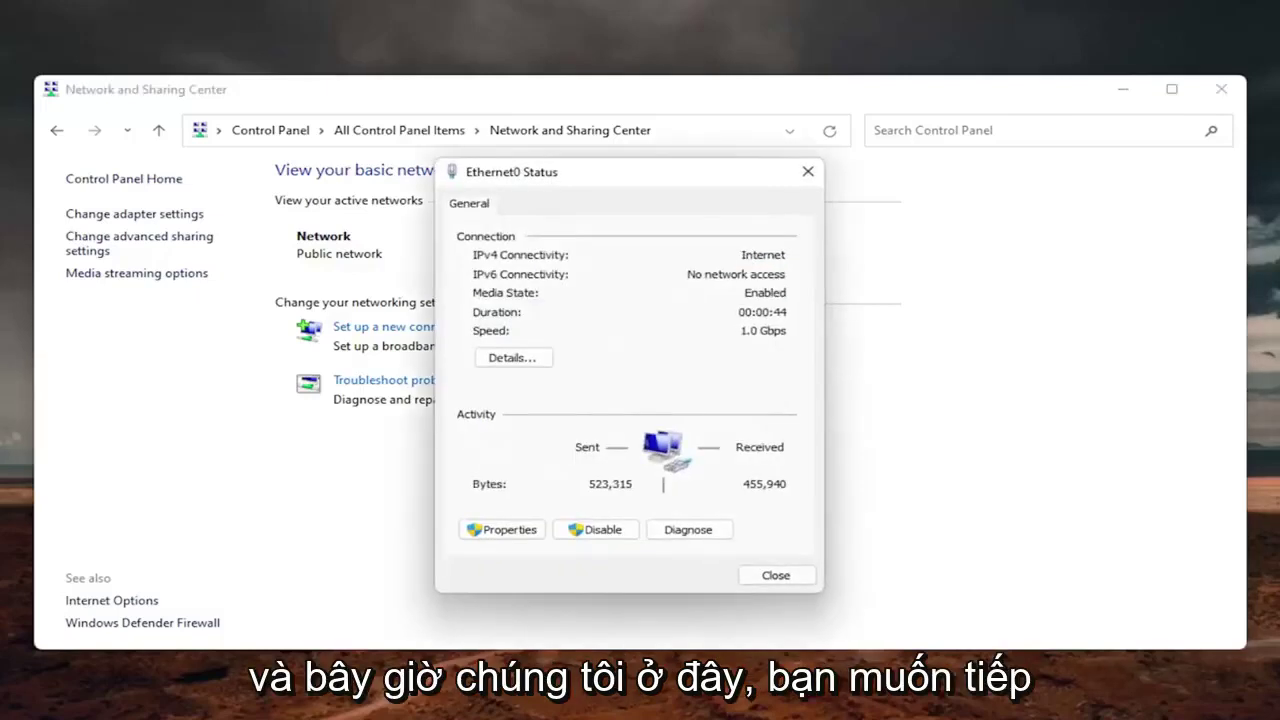
left_click(510, 532)
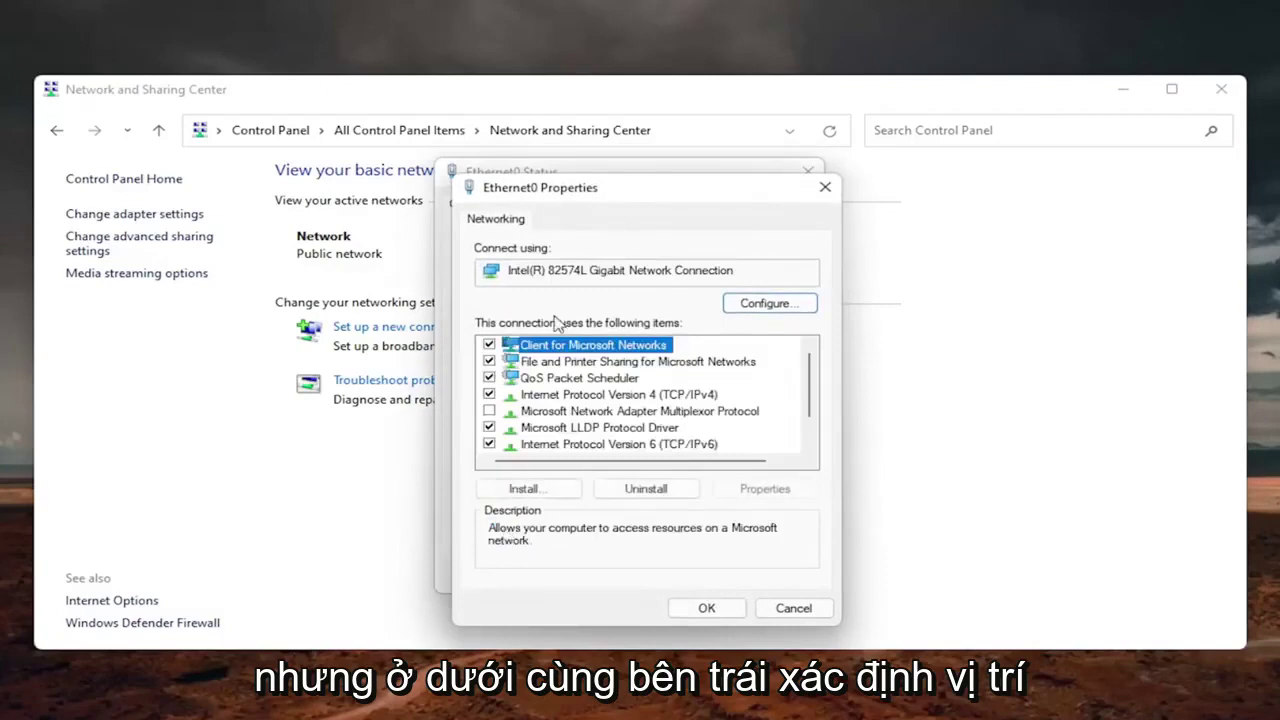
left_click_drag(589, 196, 583, 176)
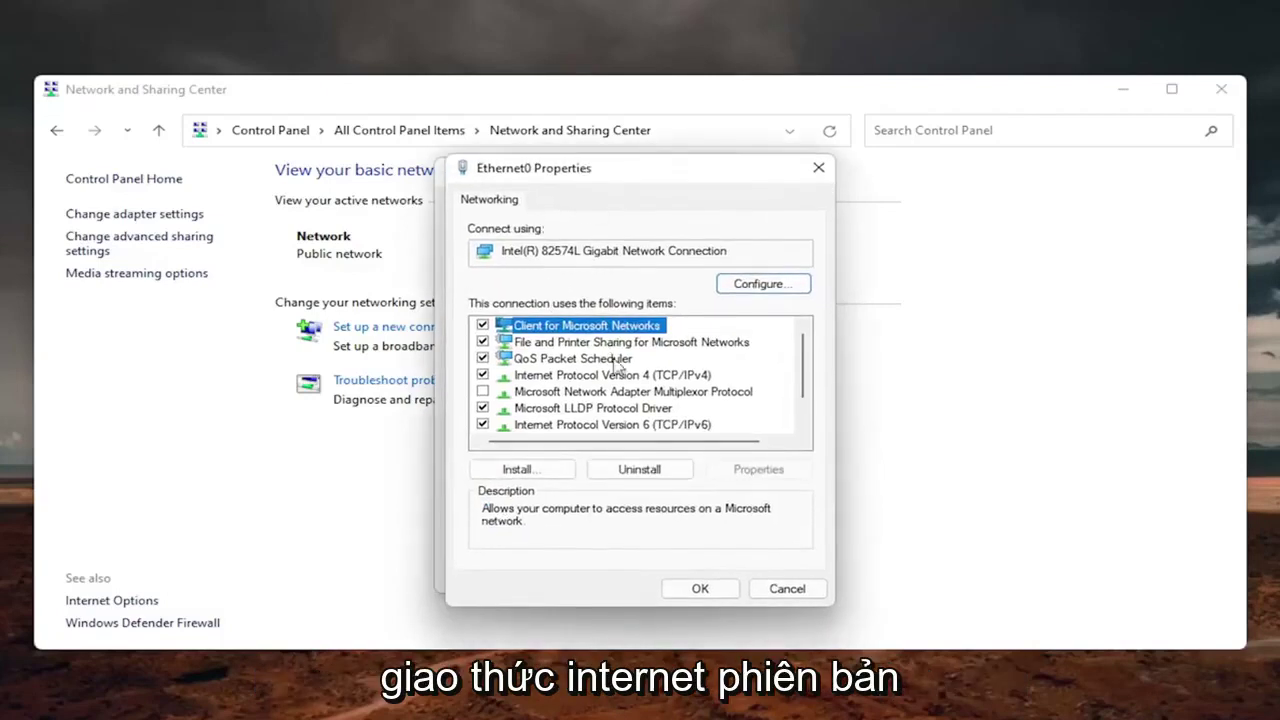
left_click(626, 378)
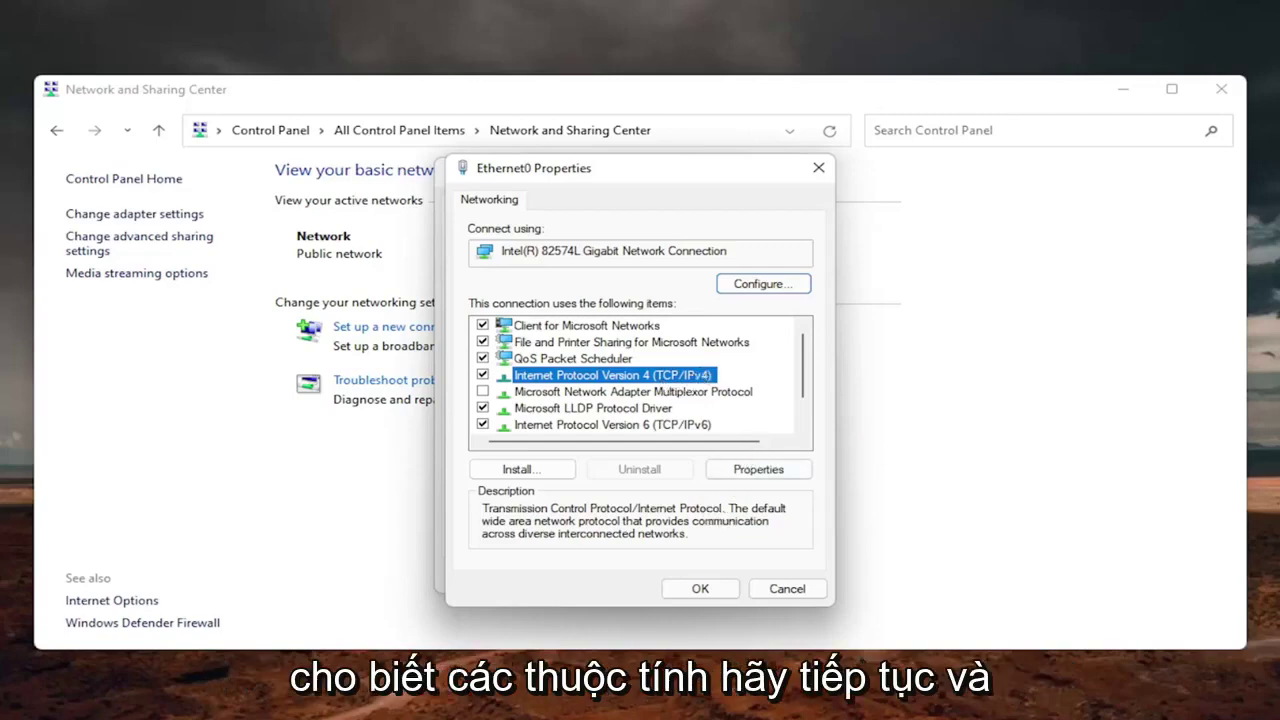
left_click(757, 469)
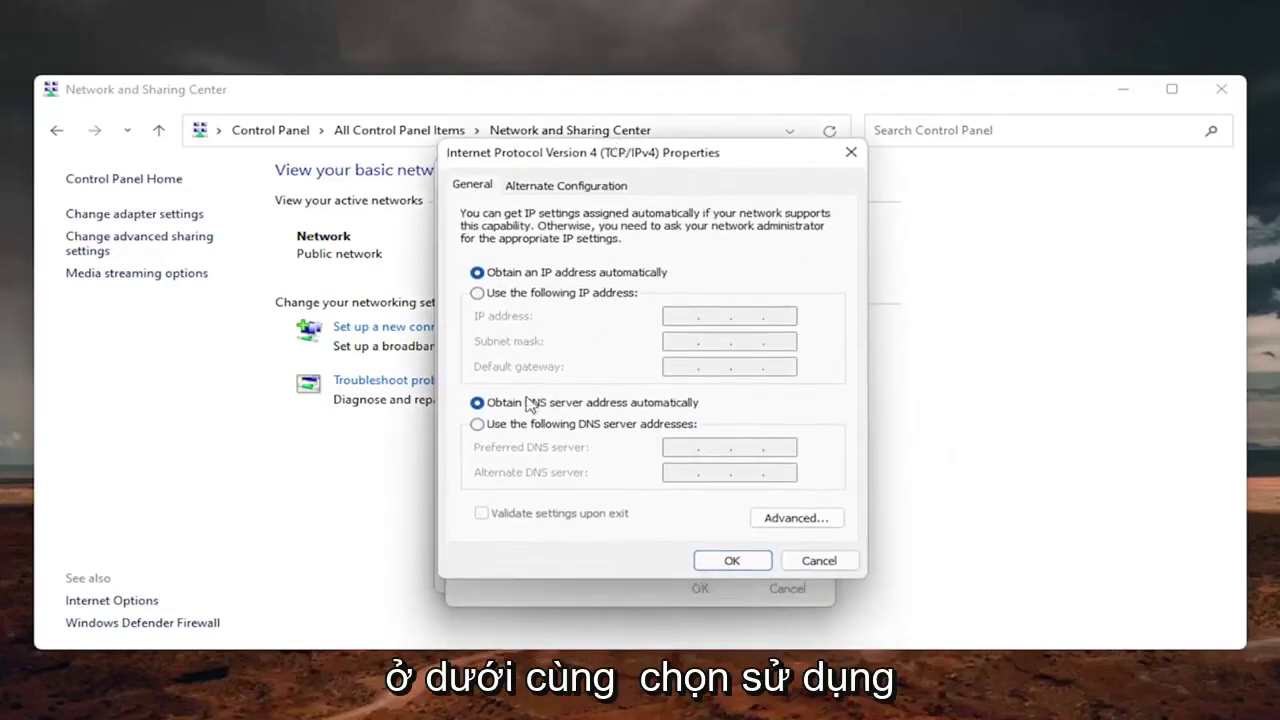
Use DNS servers 8.8.8.8 and 8.8.4.4, enable 'Validate settings upon exit', and save
left_click(485, 428)
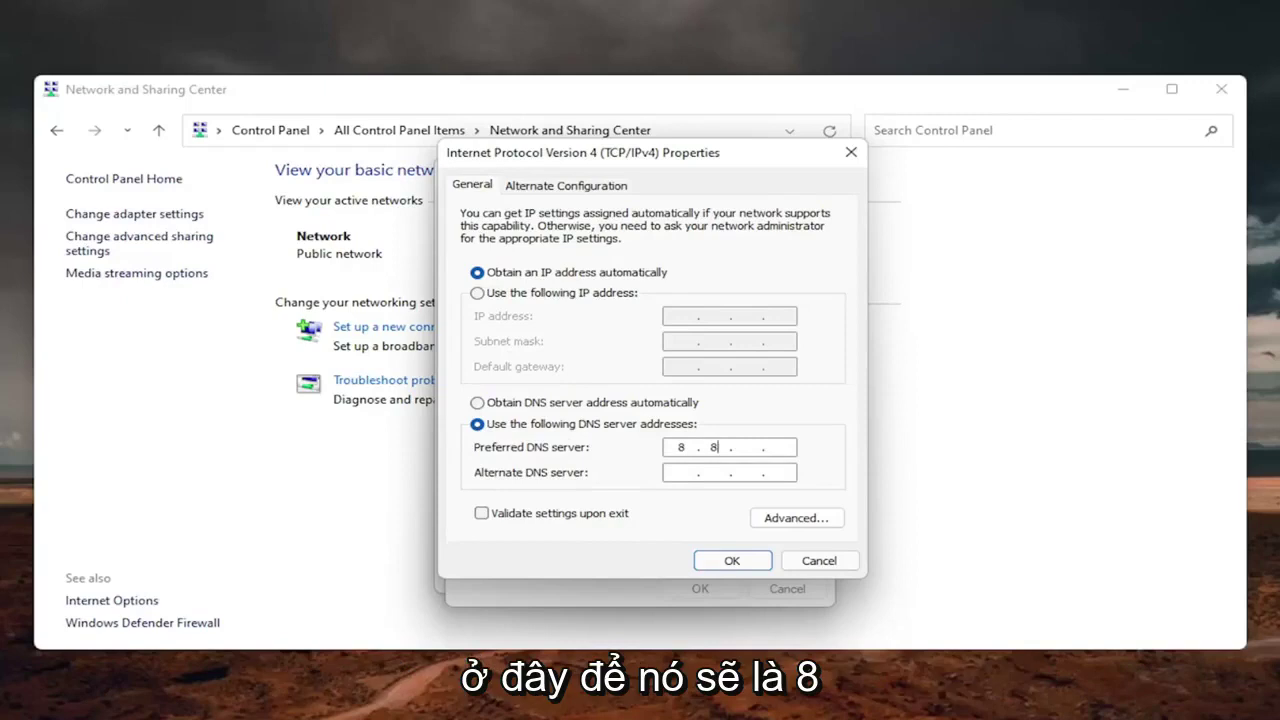
type(".8")
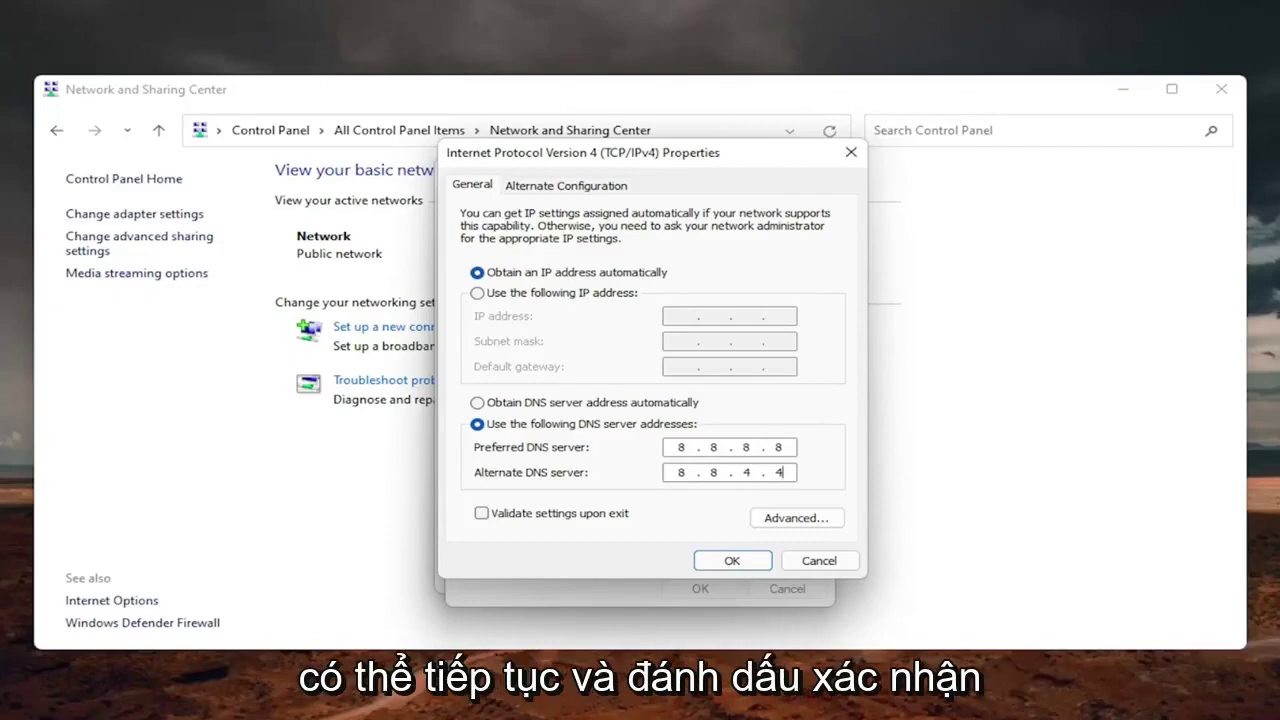
left_click(481, 514)
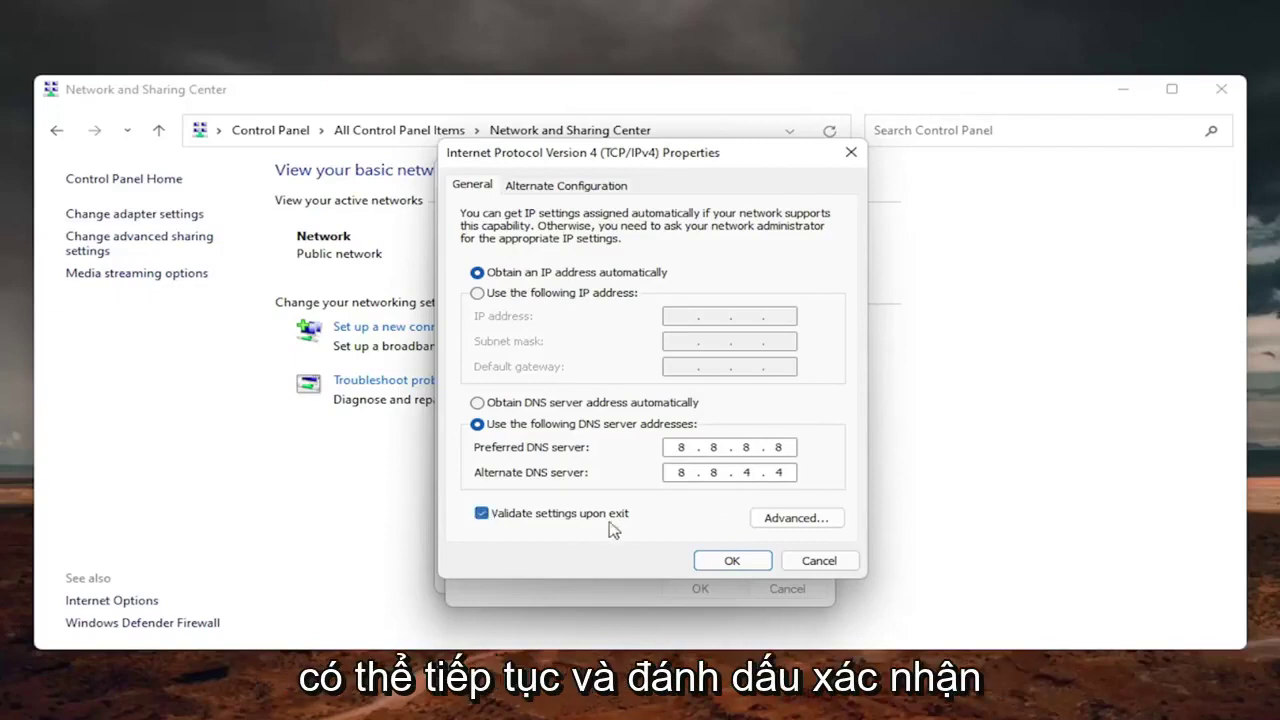
left_click(718, 562)
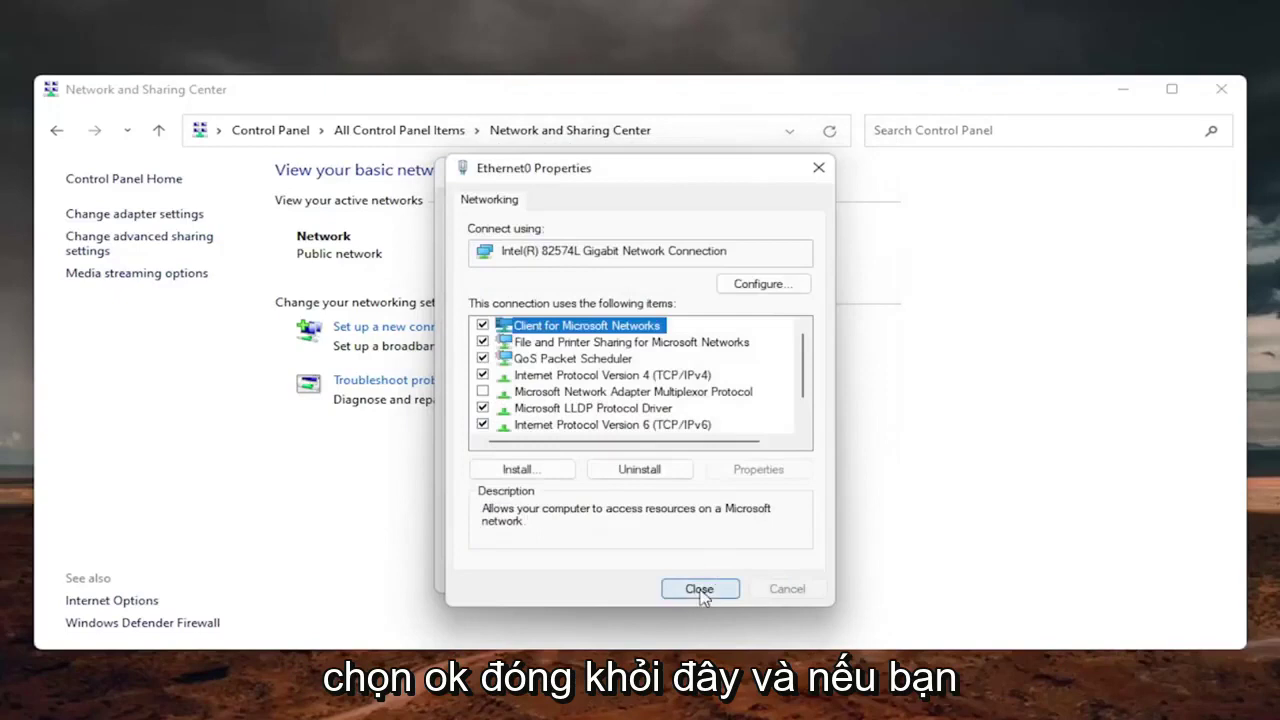
Close Ethernet0 Properties and dismiss the Windows Network Diagnostics result
left_click(706, 594)
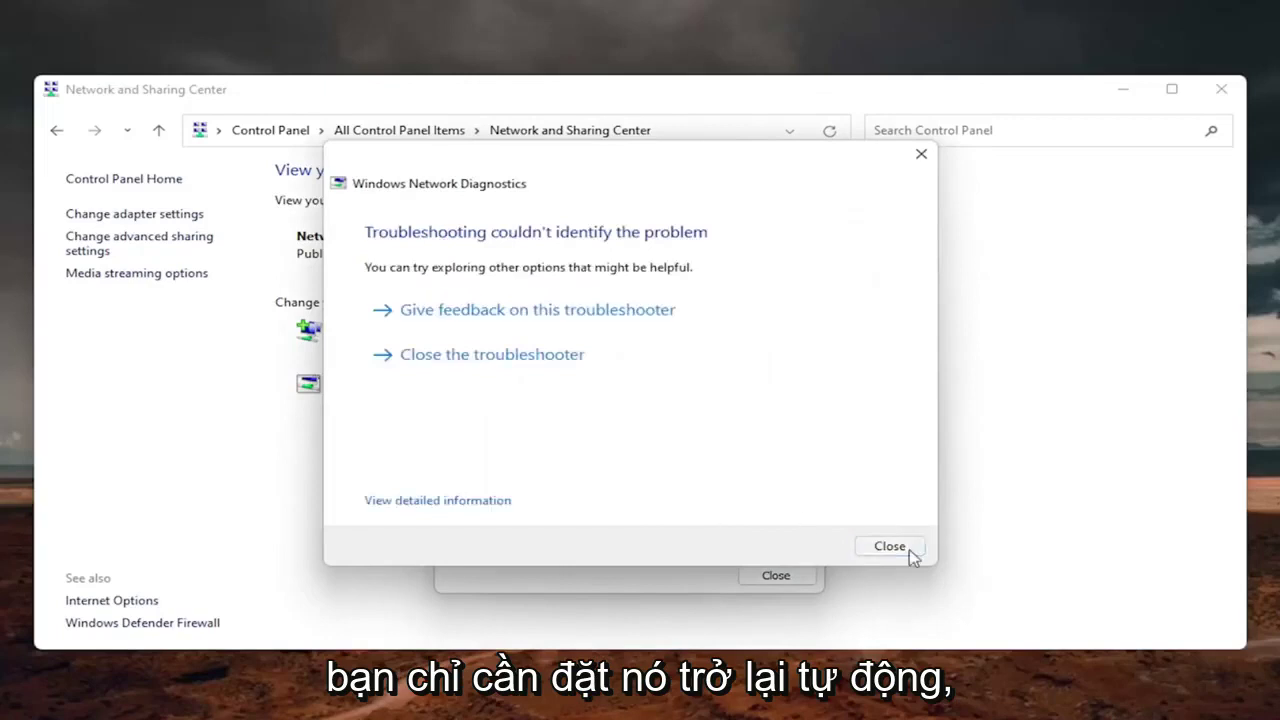
left_click(905, 548)
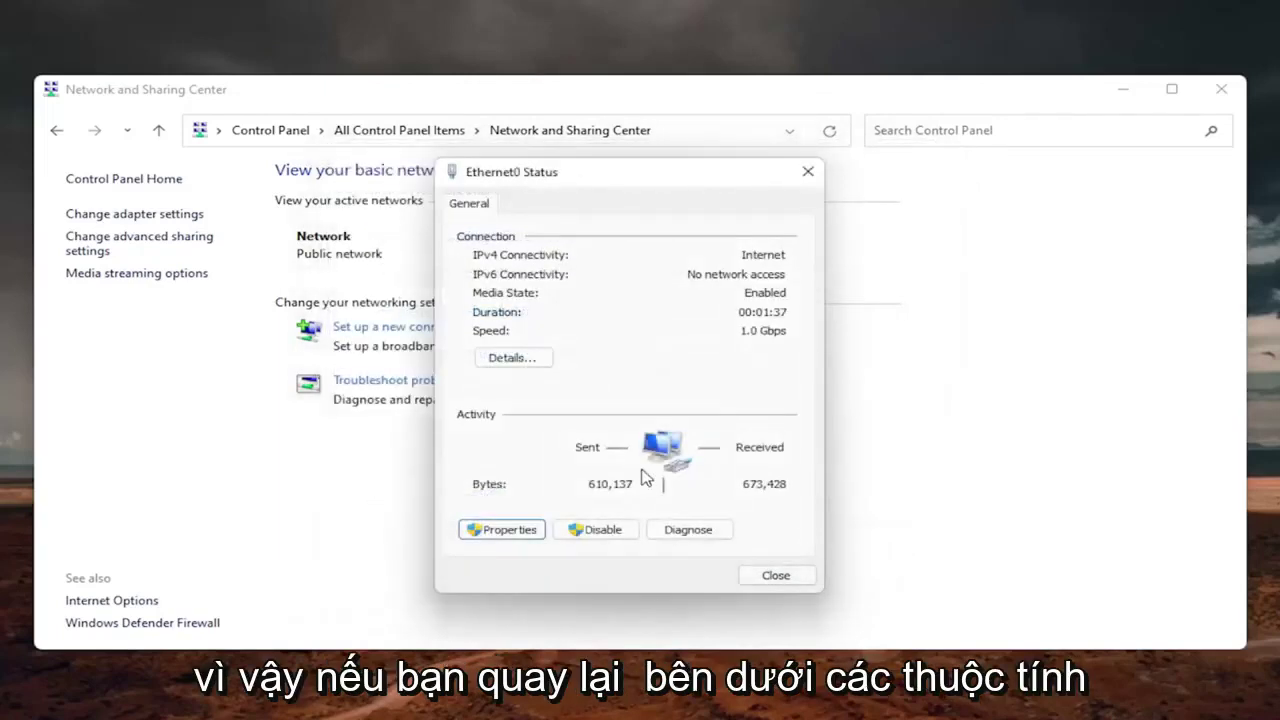
Reopen Ethernet0's TCP/IPv4 properties and select 'Obtain DNS server address automatically'
left_click(504, 528)
left_click(607, 396)
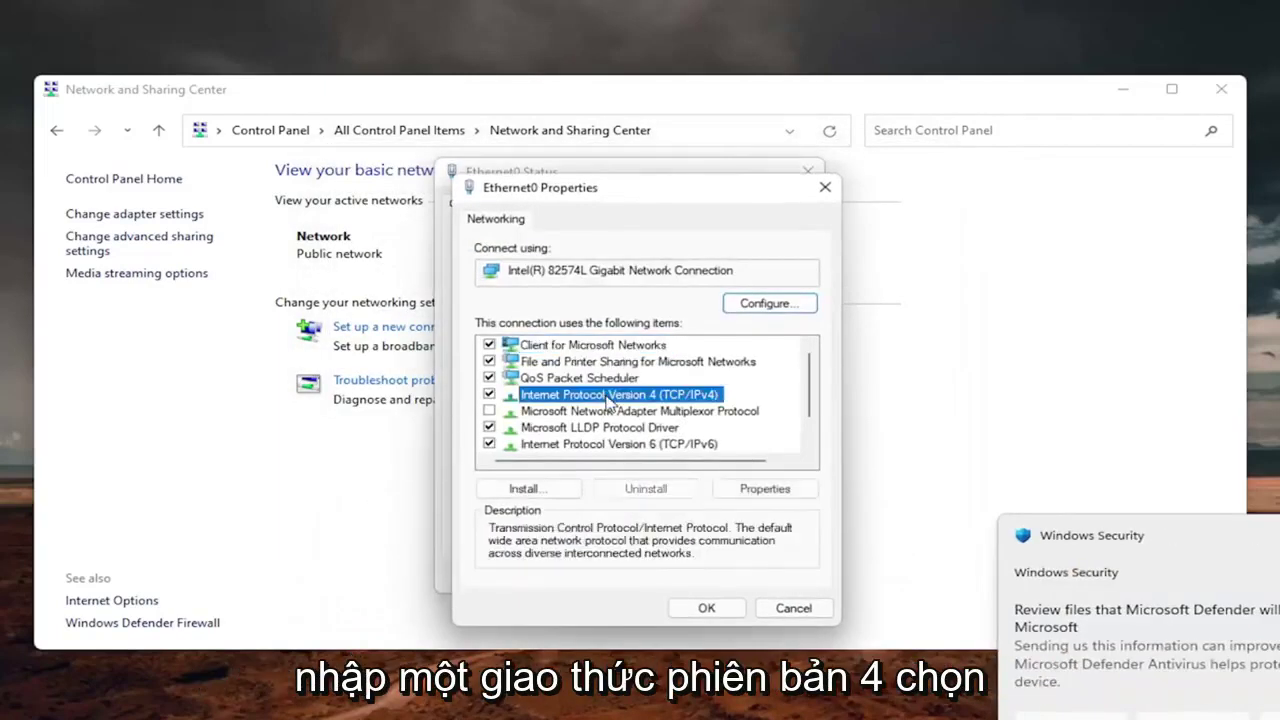
left_click(765, 489)
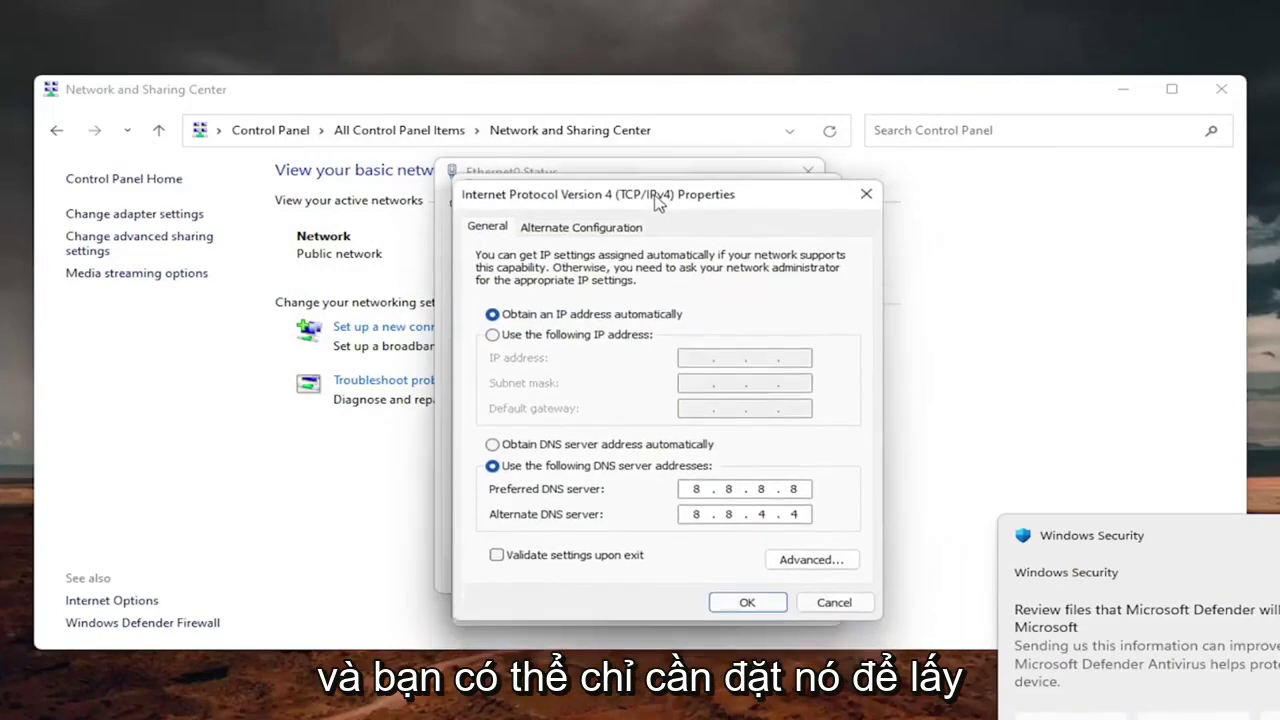
left_click_drag(658, 203, 659, 180)
left_click(494, 422)
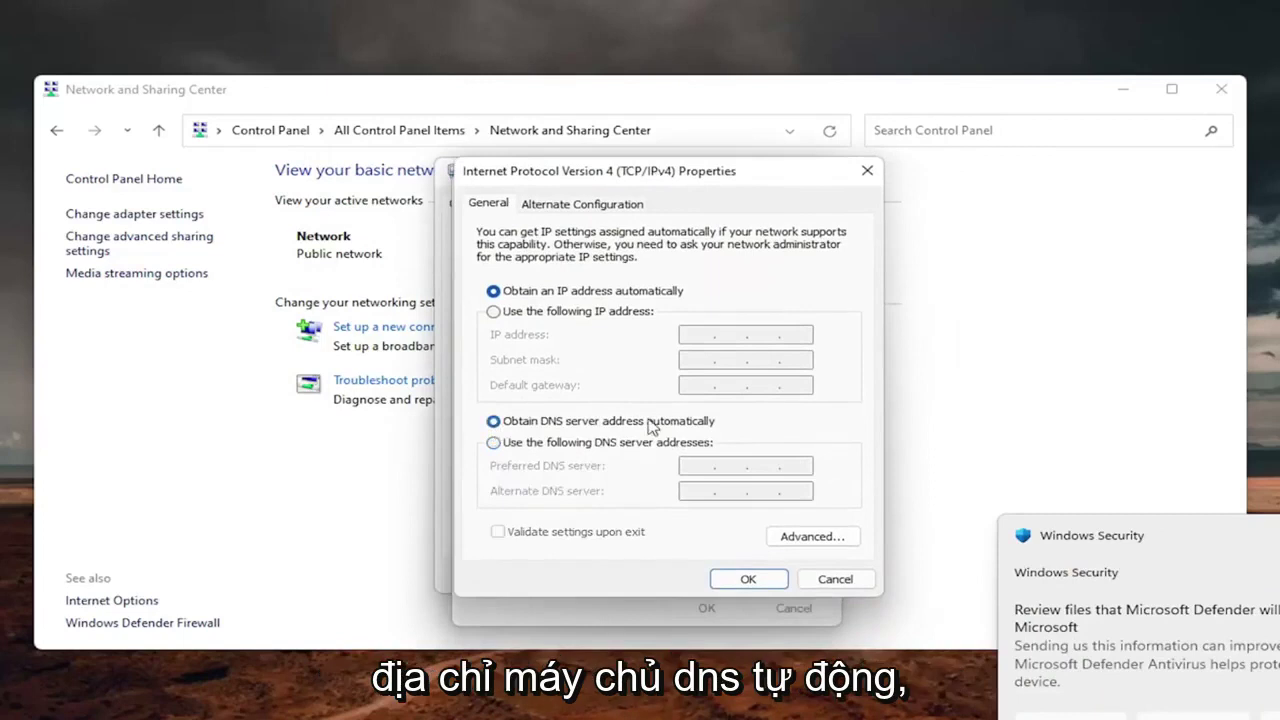